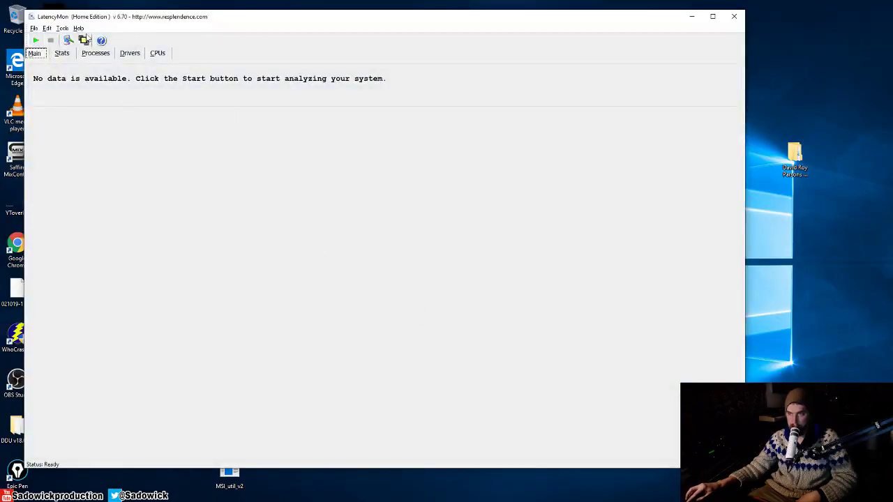
Run LatencyMon's latency analysis for about 52 seconds, then stop it to finalize the results
left_click(36, 41)
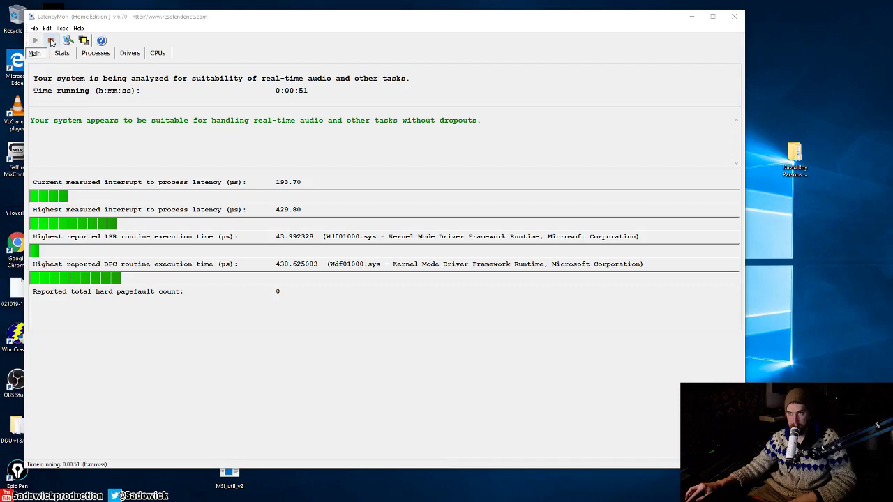
left_click(51, 42)
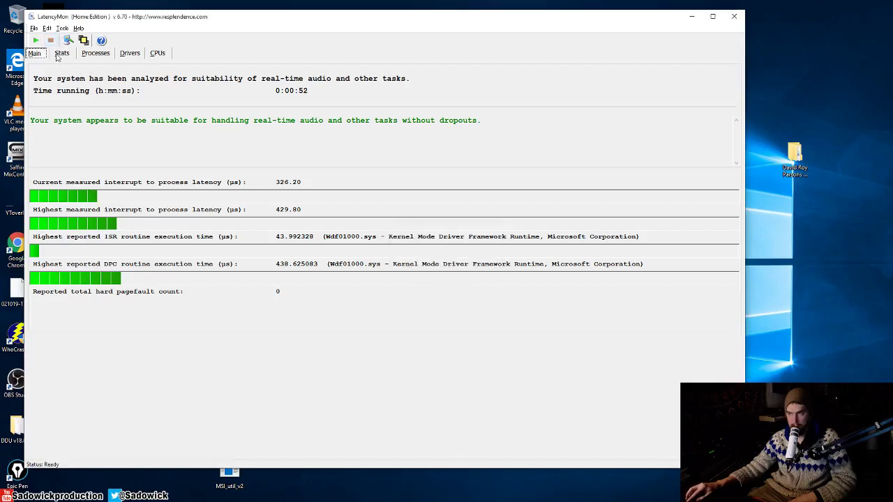
Scroll the Stats report, highlighting the highest interrupt-to-process latency value and the DPCs heading
left_click(61, 54)
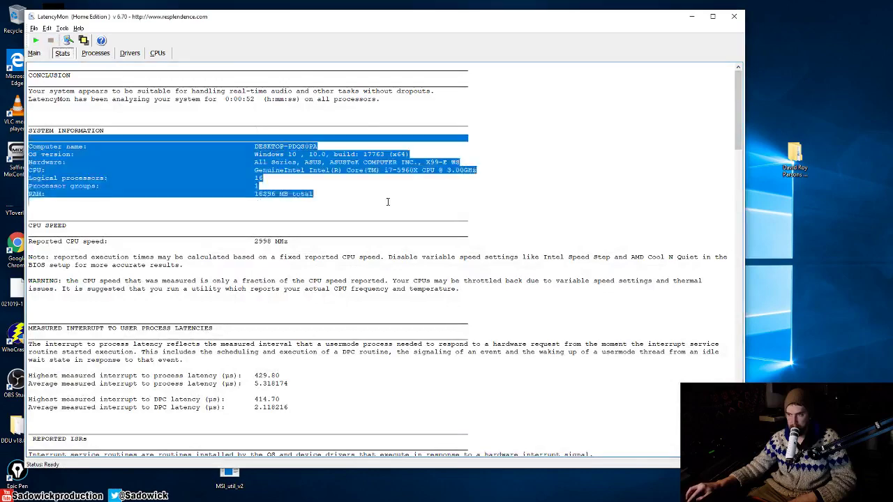
left_click_drag(744, 111, 743, 143)
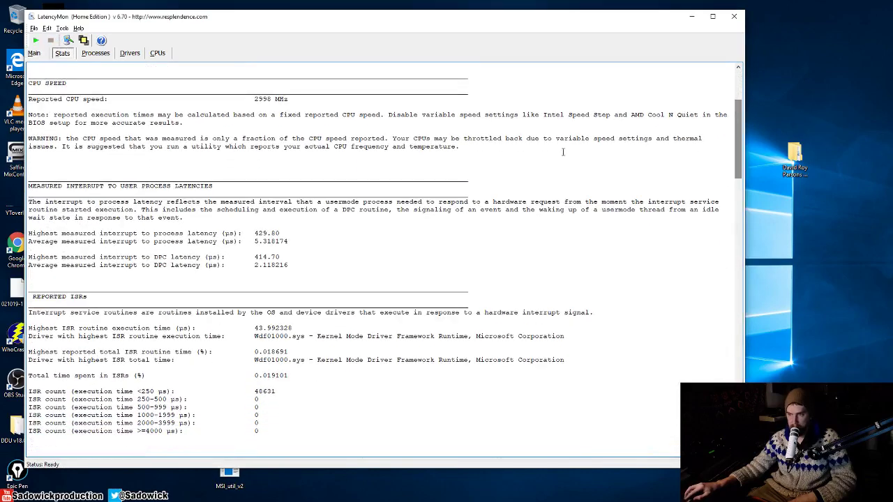
left_click_drag(91, 234, 227, 241)
left_click(227, 237)
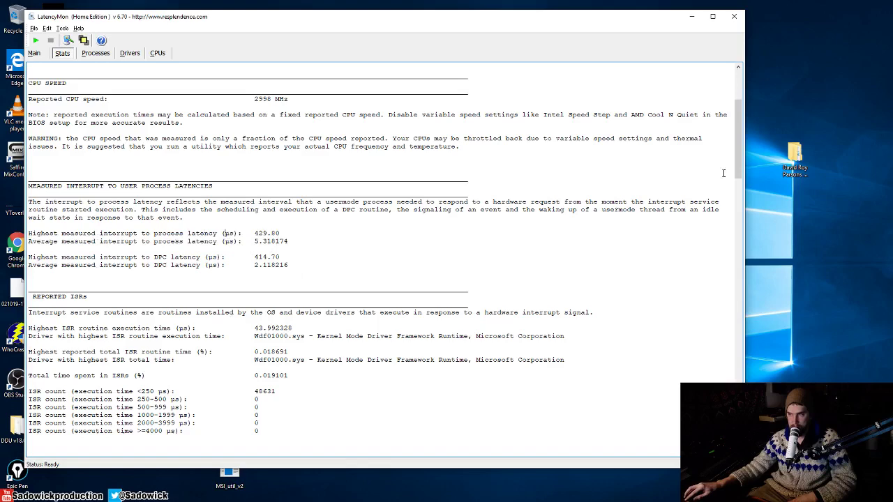
left_click_drag(740, 140, 740, 158)
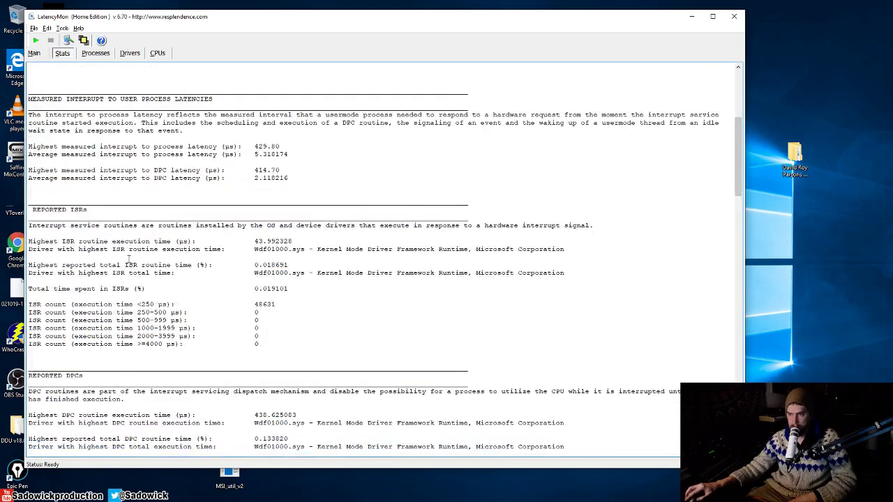
double_click(69, 377)
scroll(290, 336, "down", 3)
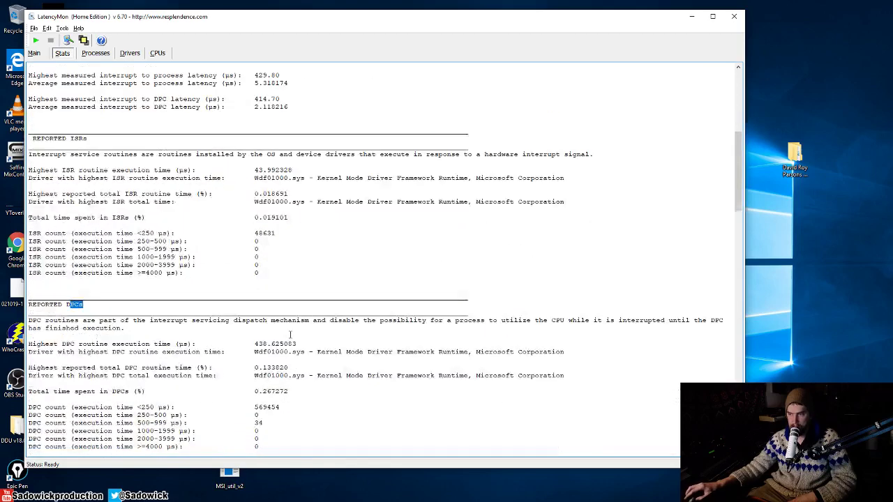
Show the Drivers list, toggle its Highest execution sort, and select nvlddmkm.sys
left_click(96, 54)
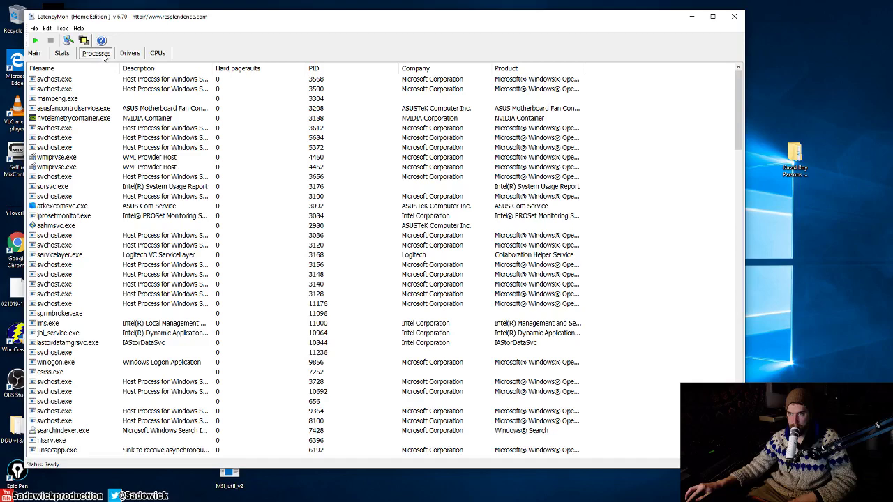
left_click(130, 54)
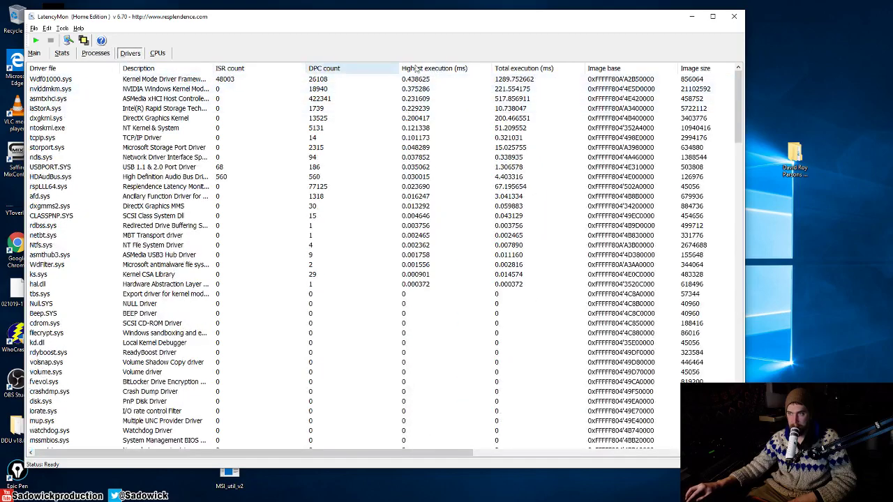
left_click(440, 69)
left_click(440, 69)
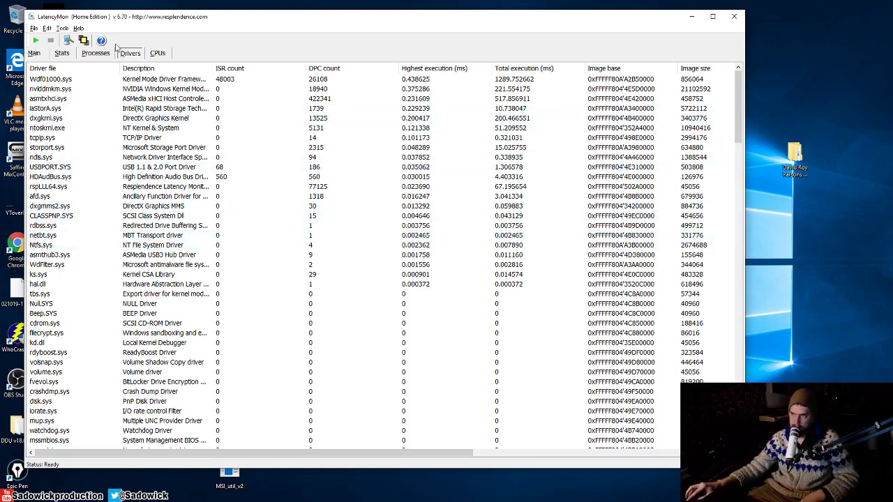
left_click(160, 89)
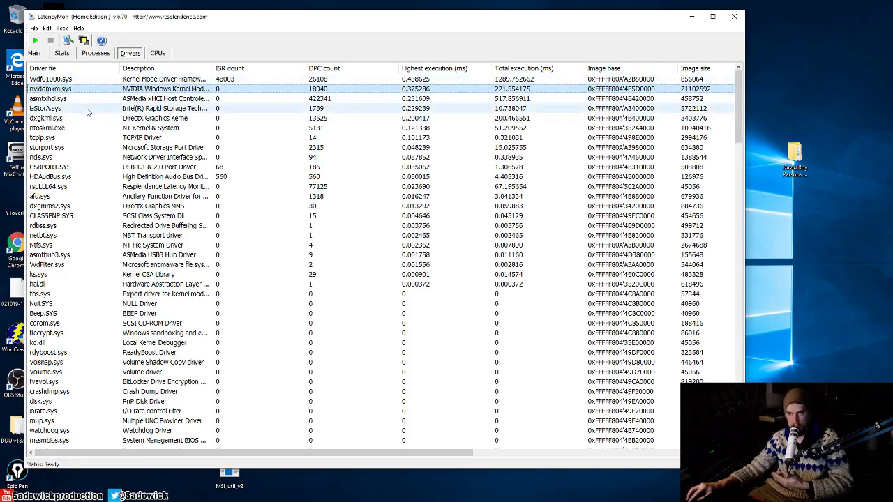
Select the dxgkrnl.sys graphics kernel driver, then the USBPORT.SYS USB port driver
left_click(53, 118)
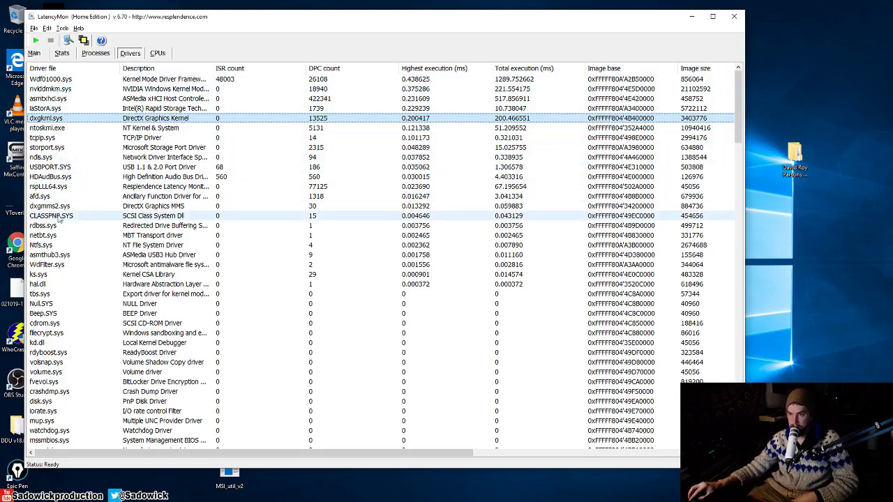
left_click(57, 169)
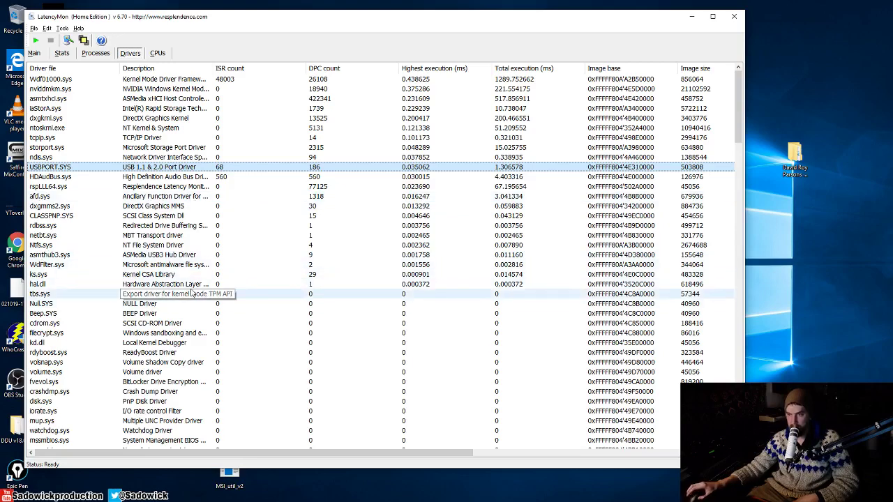
Sort drivers alphabetically by file name, select 1394ohci.sys, and return to the Main summary
left_click(83, 68)
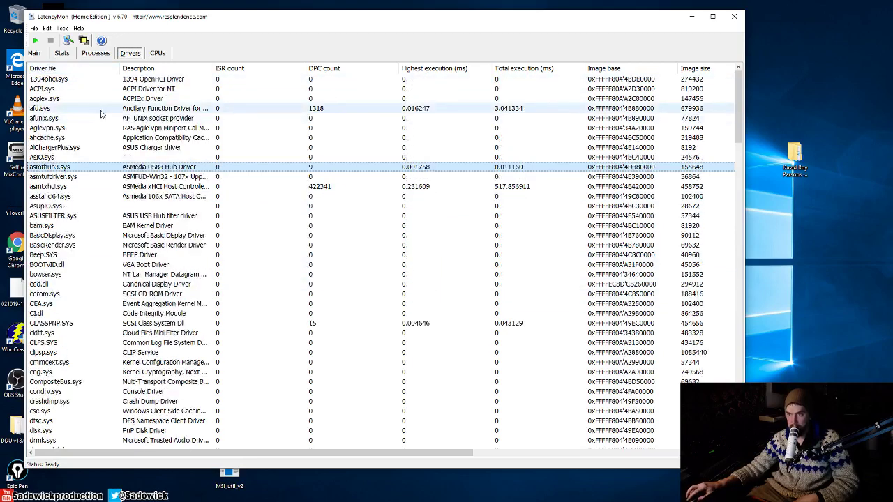
left_click(58, 80)
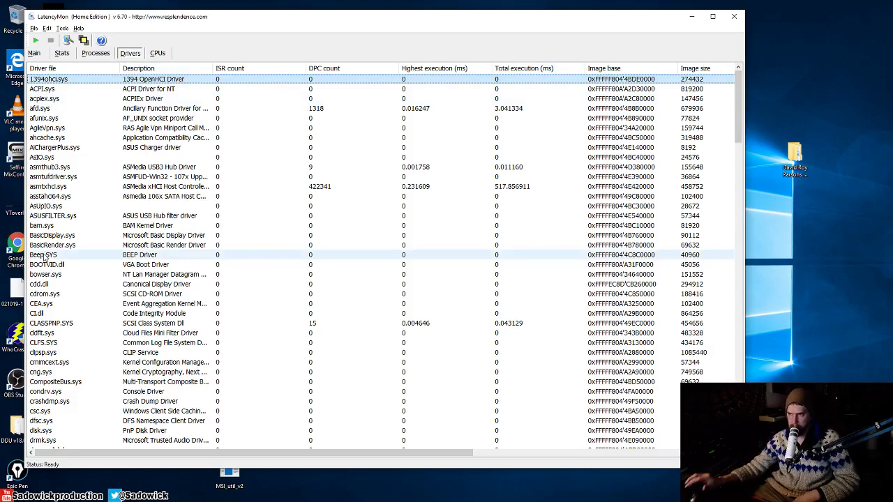
left_click(37, 54)
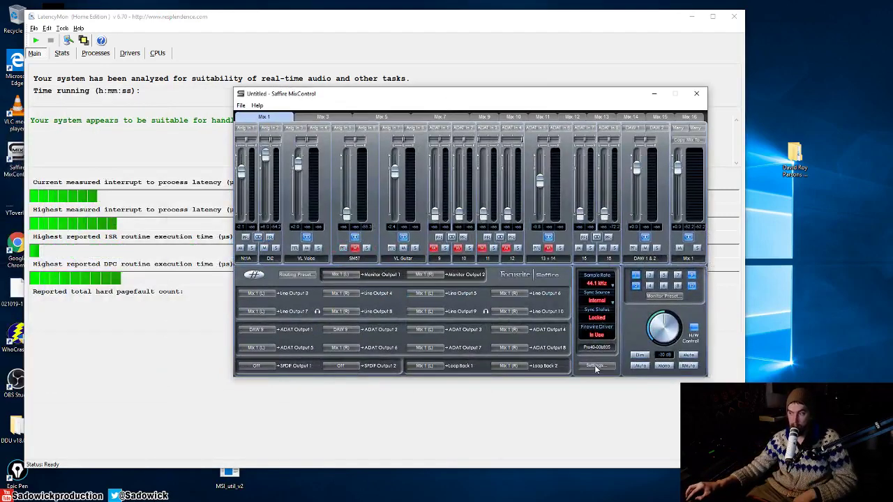
Check Saffire MixControl's ASIO buffer sizes, then show LatencyMon's per-CPU ISR and DPC counts
left_click(596, 369)
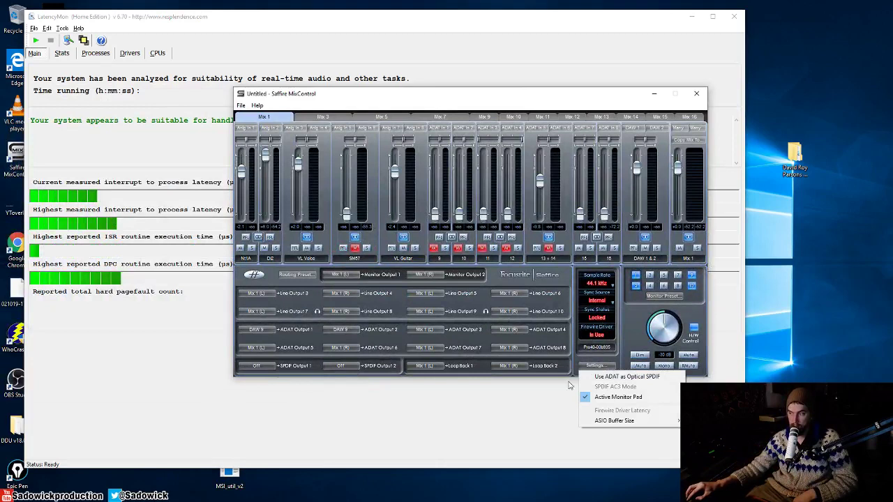
mouse_move(632, 421)
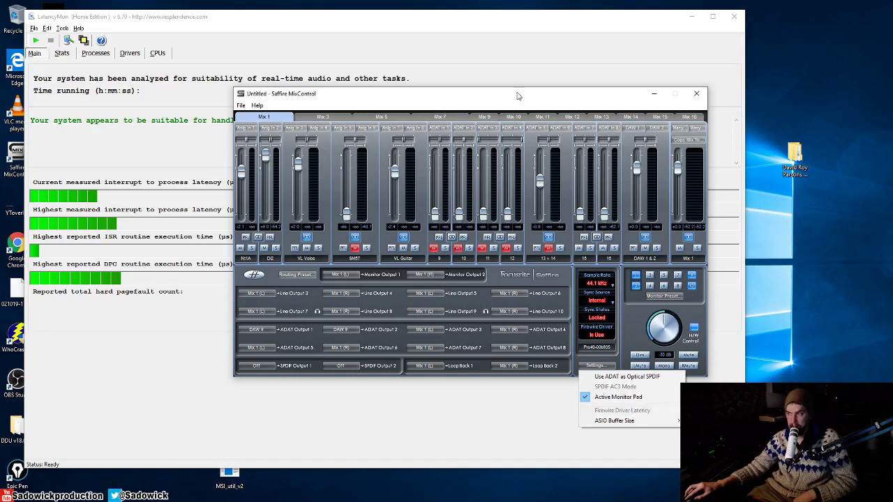
left_click_drag(518, 96, 414, 111)
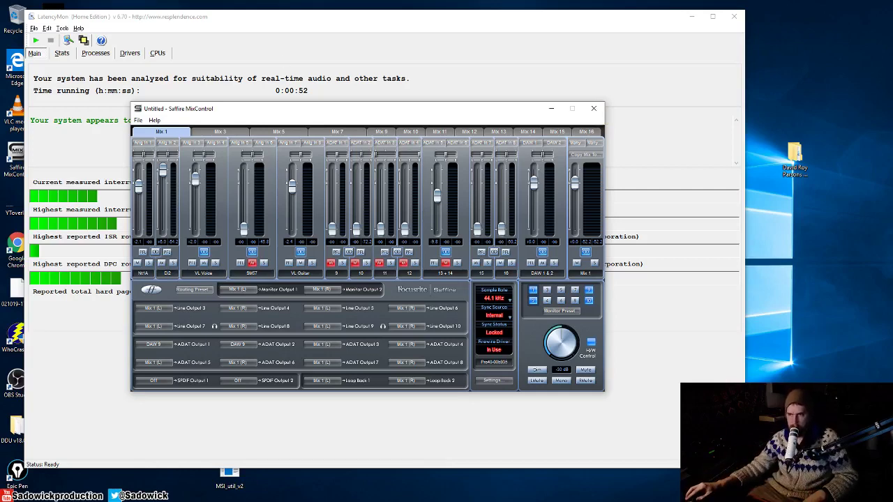
left_click(194, 175)
left_click(158, 53)
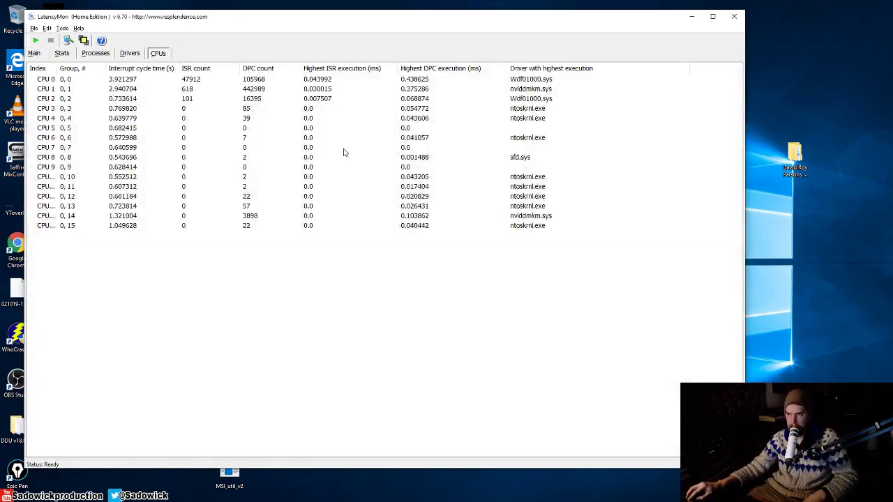
Switch LatencyMon back to the Main summary showing 429.80 µs highest interrupt latency
left_click(34, 54)
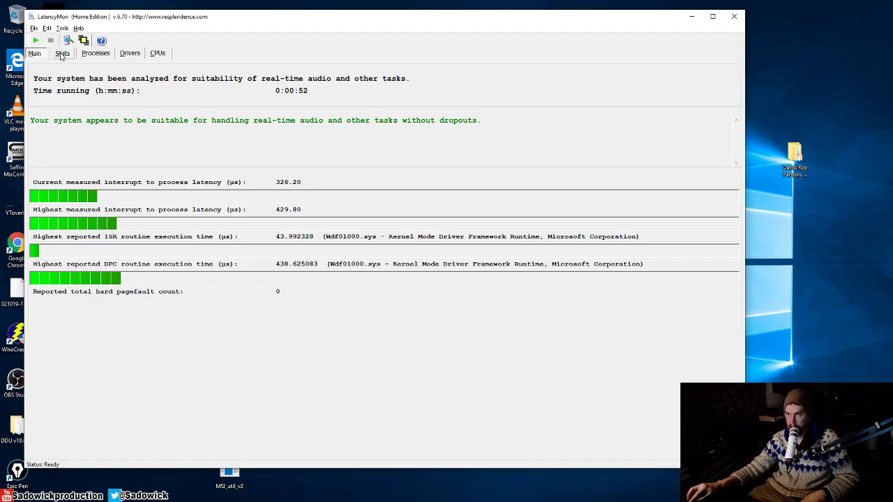
left_click(62, 54)
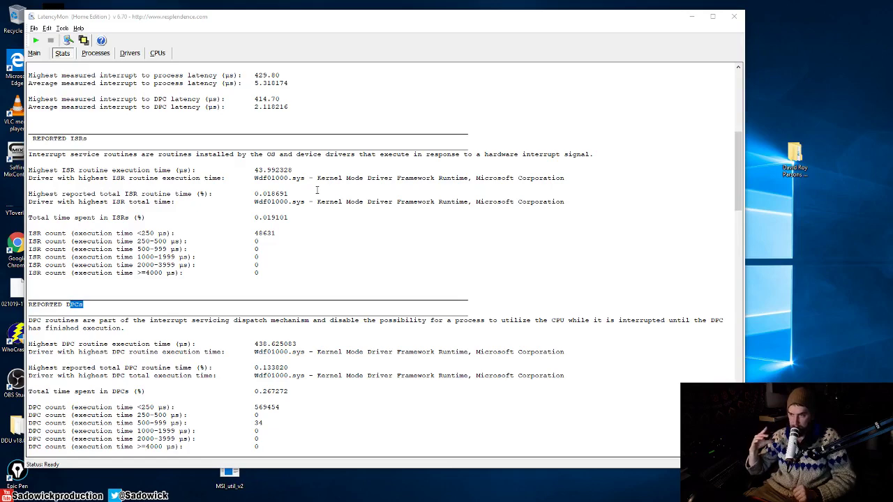
left_click(34, 53)
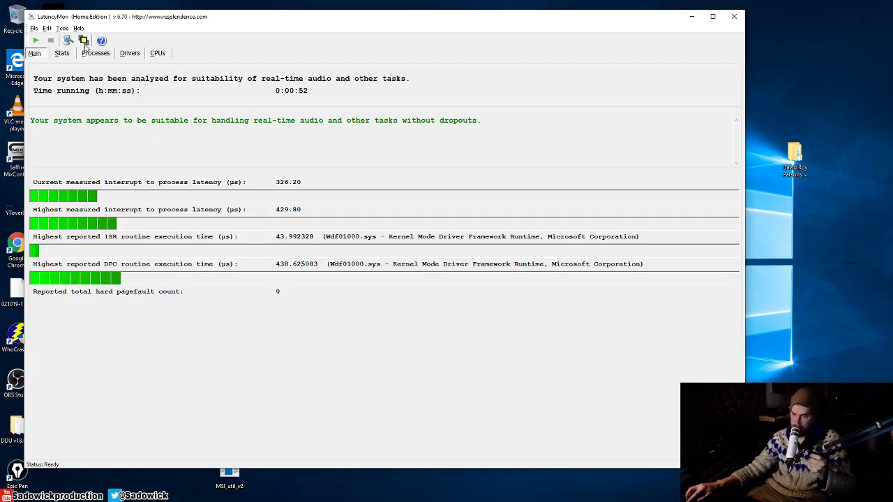
Sort the Drivers list by highest execution time, largest first, and select tcpip.sys
left_click(133, 57)
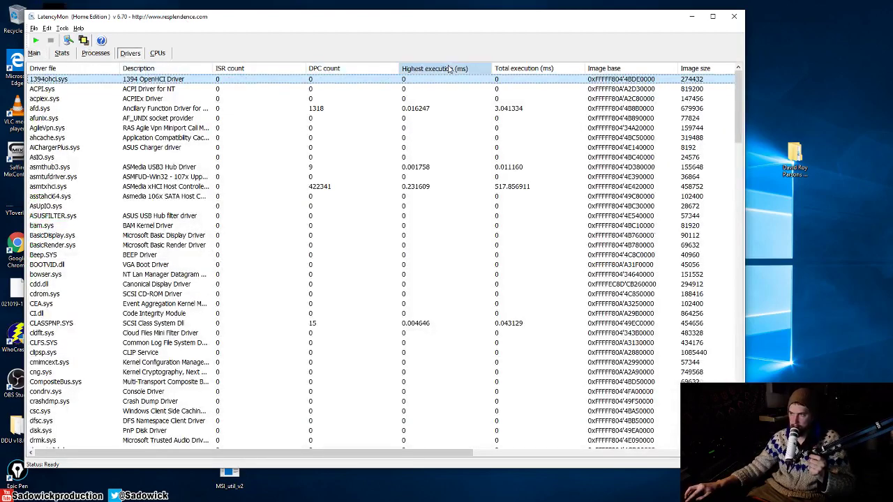
left_click(408, 68)
left_click(408, 68)
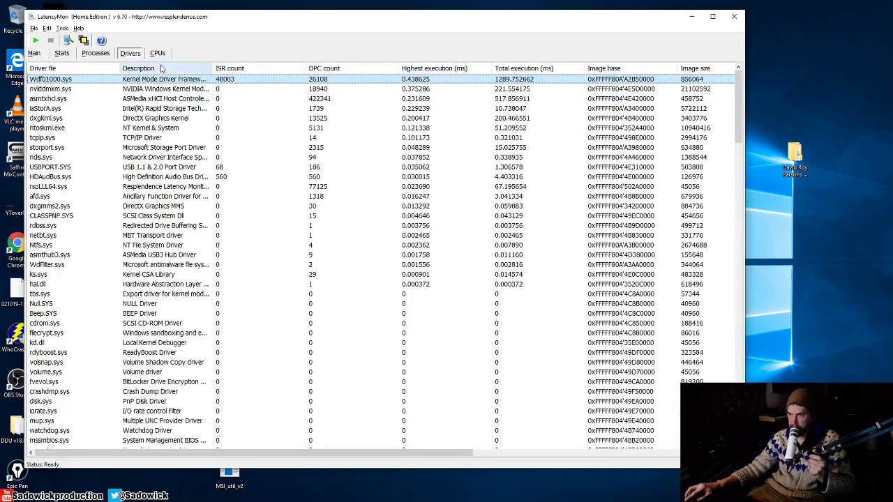
left_click(144, 139)
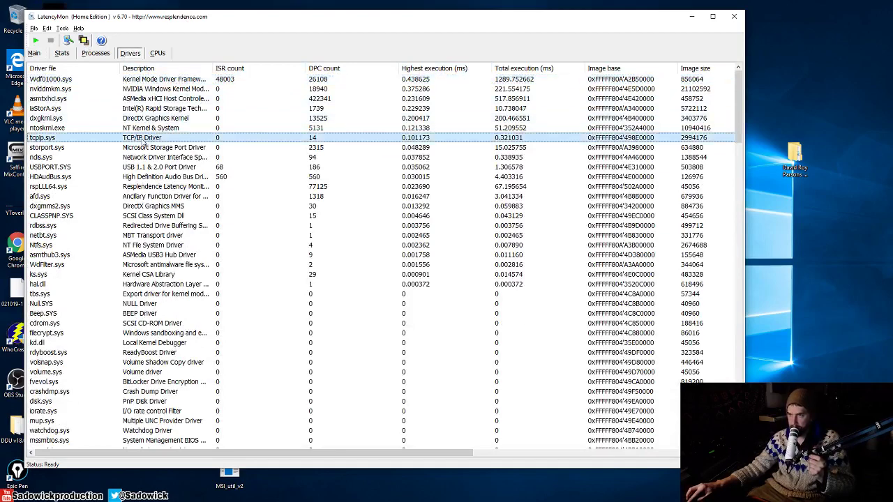